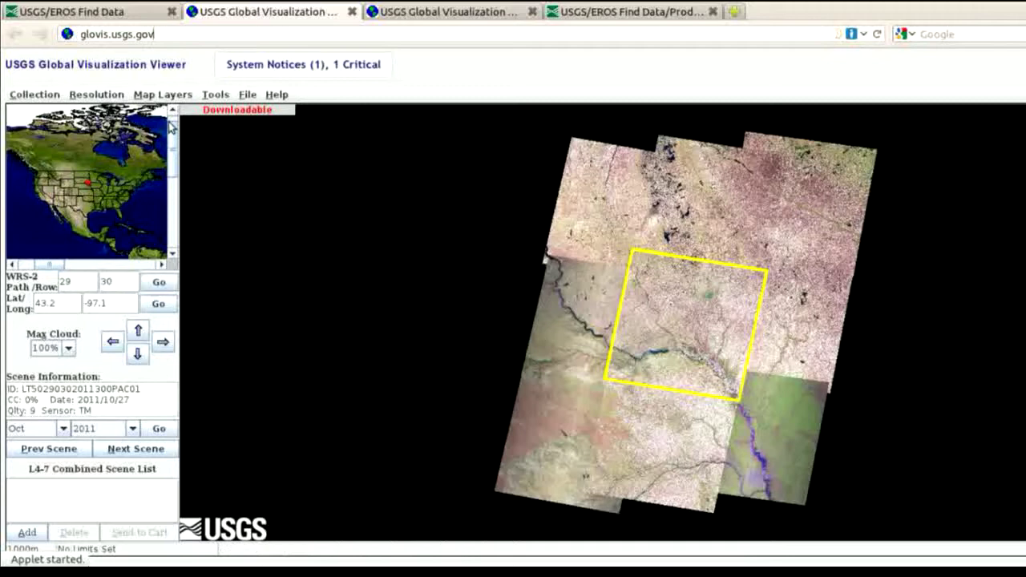
# Open the Map Layers menu to list the overlays available for the Landsat scene map.
pyautogui.click(160, 95)
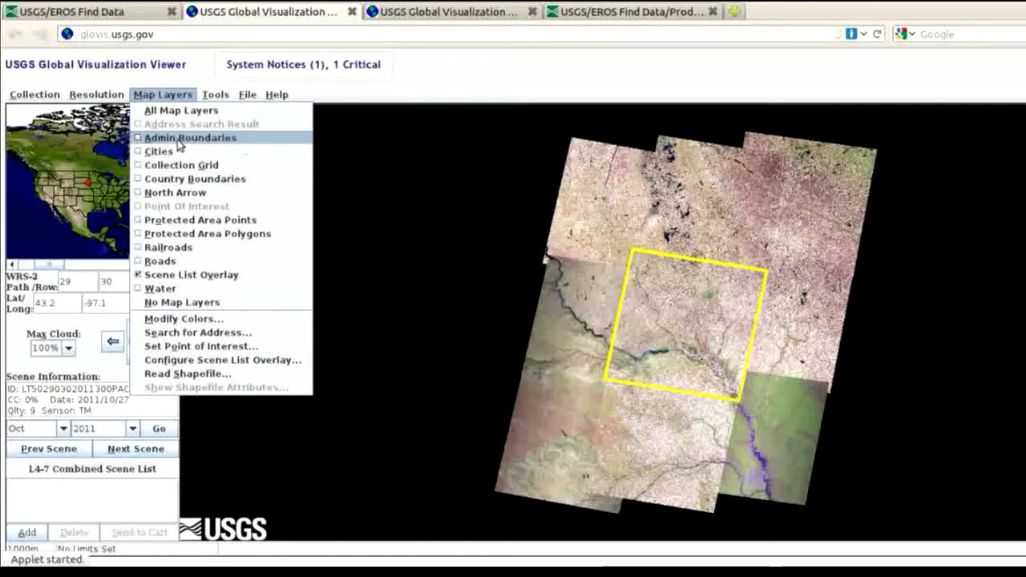
# Turn on the Admin Boundaries and Cities map layers over the scene mosaic.
pyautogui.click(139, 138)
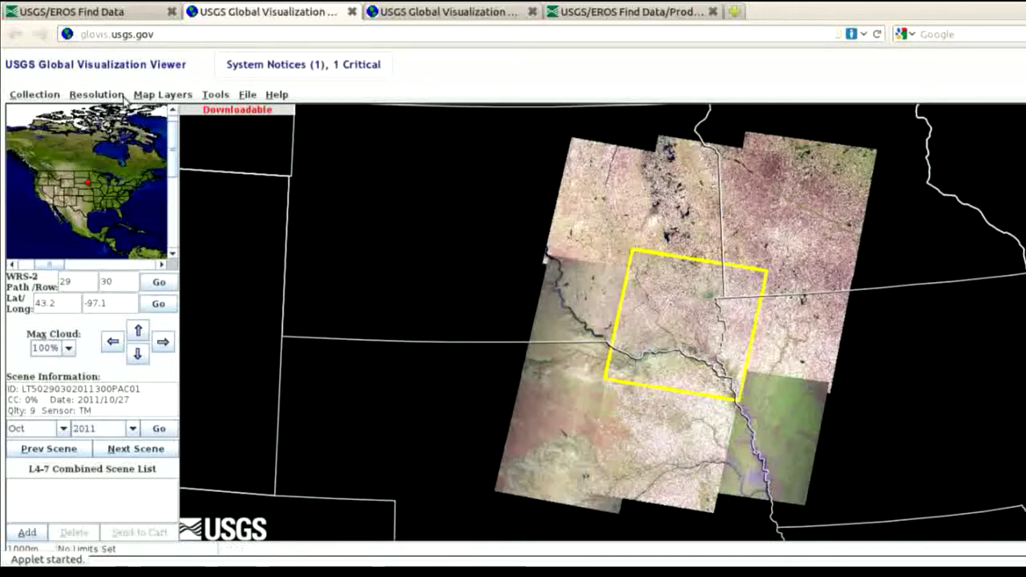
pyautogui.click(147, 95)
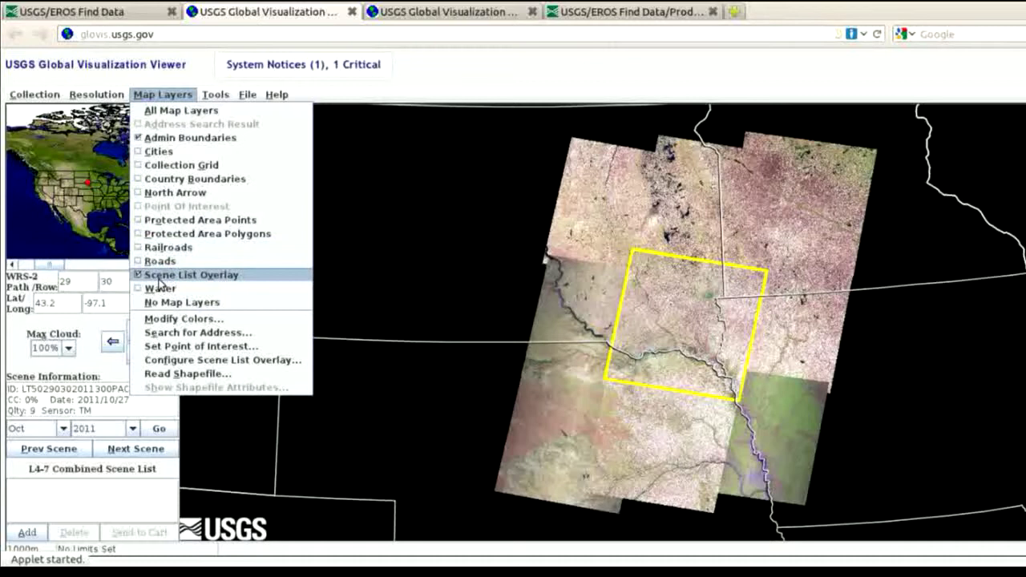
pyautogui.click(135, 157)
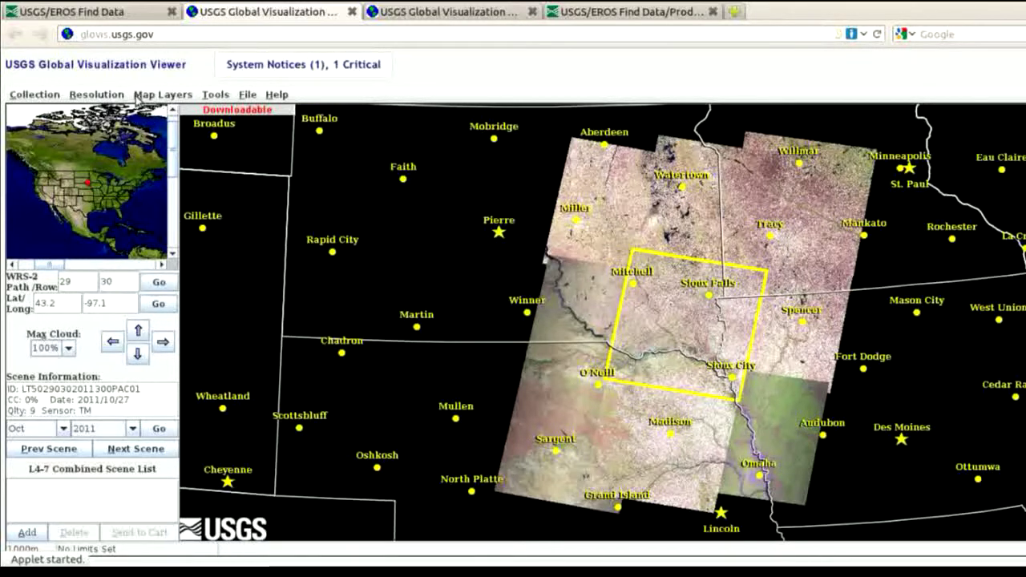
pyautogui.click(97, 95)
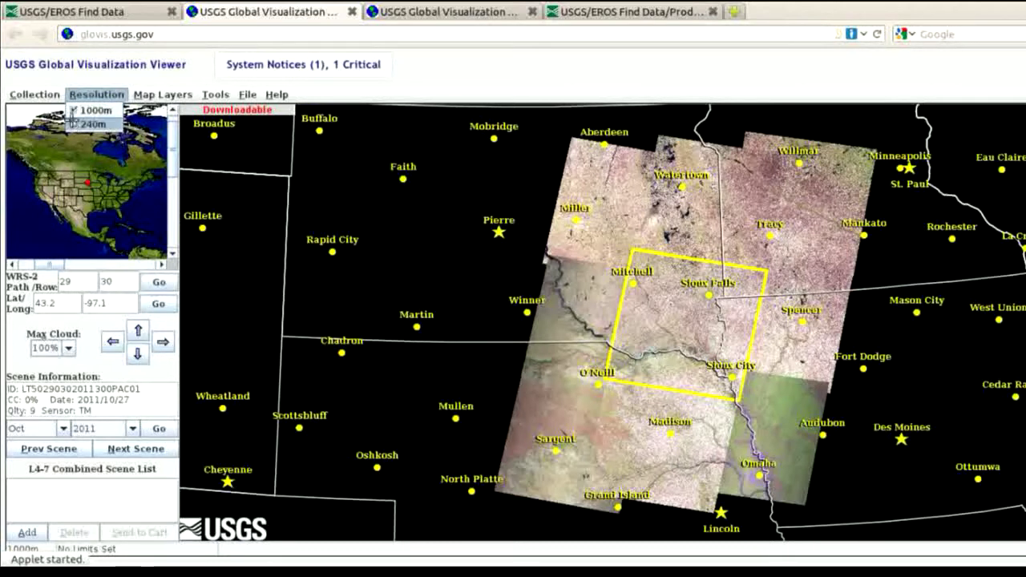
pyautogui.click(83, 124)
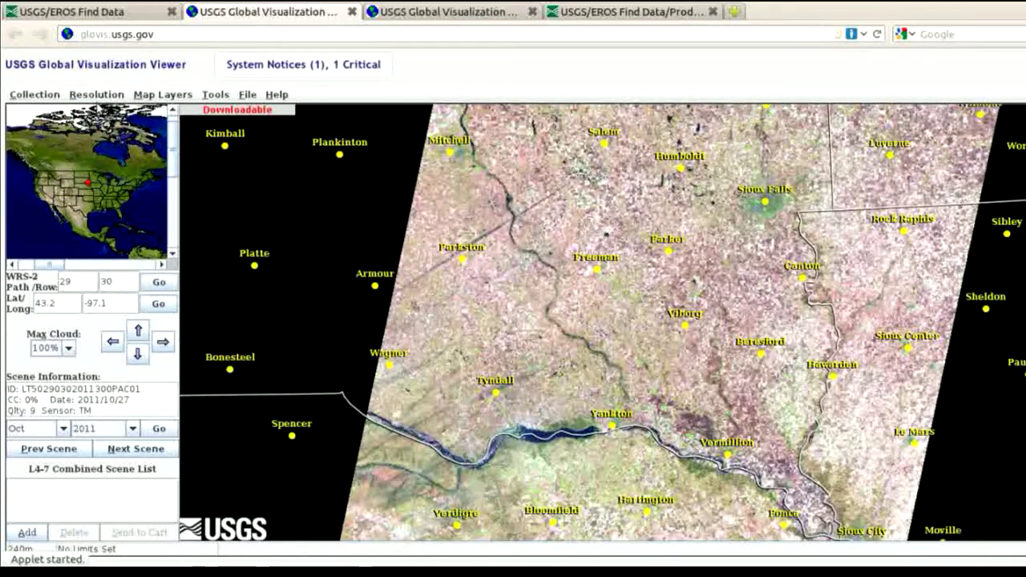
pyautogui.click(96, 95)
pyautogui.click(86, 109)
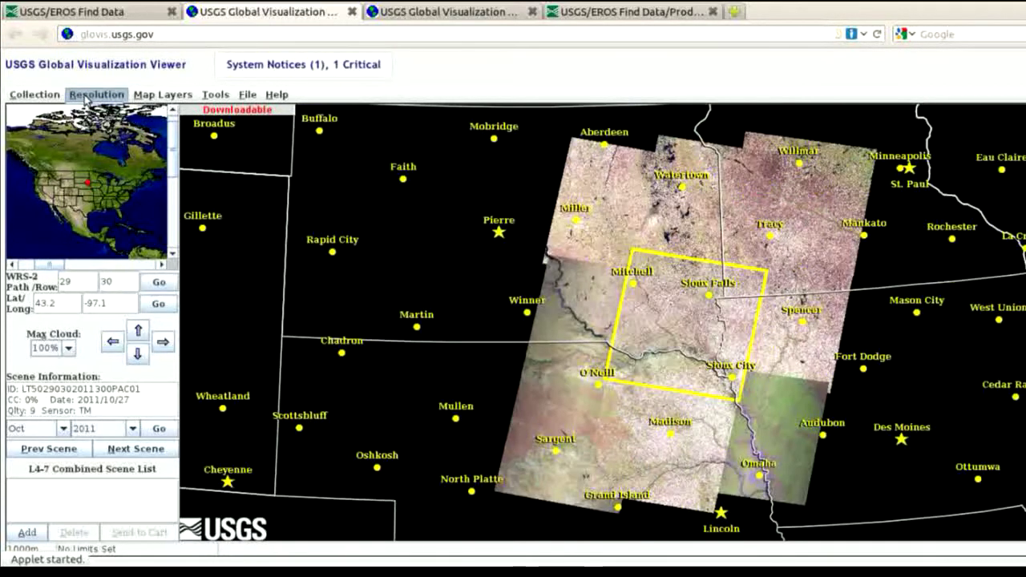
pyautogui.click(98, 95)
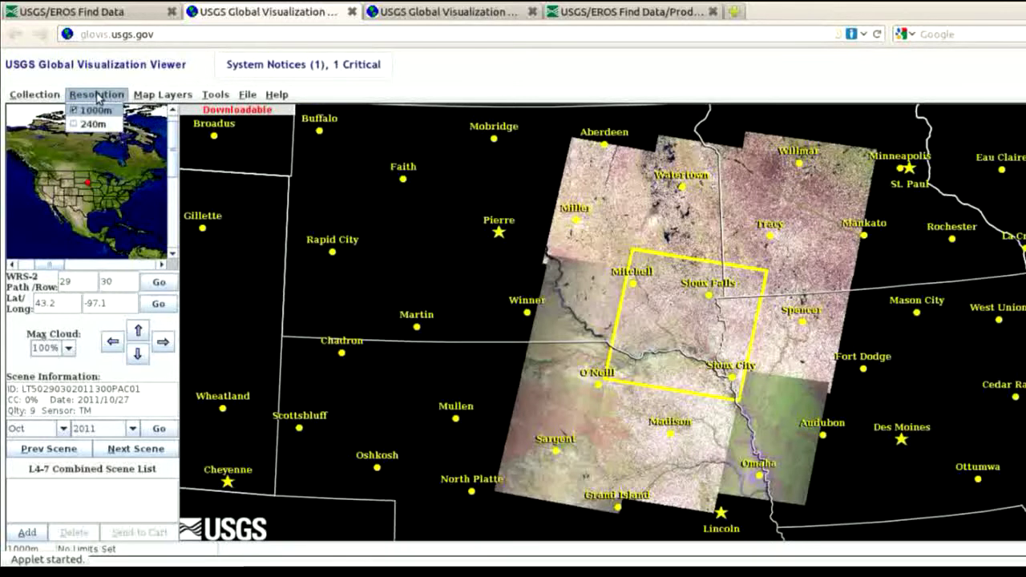
pyautogui.click(96, 96)
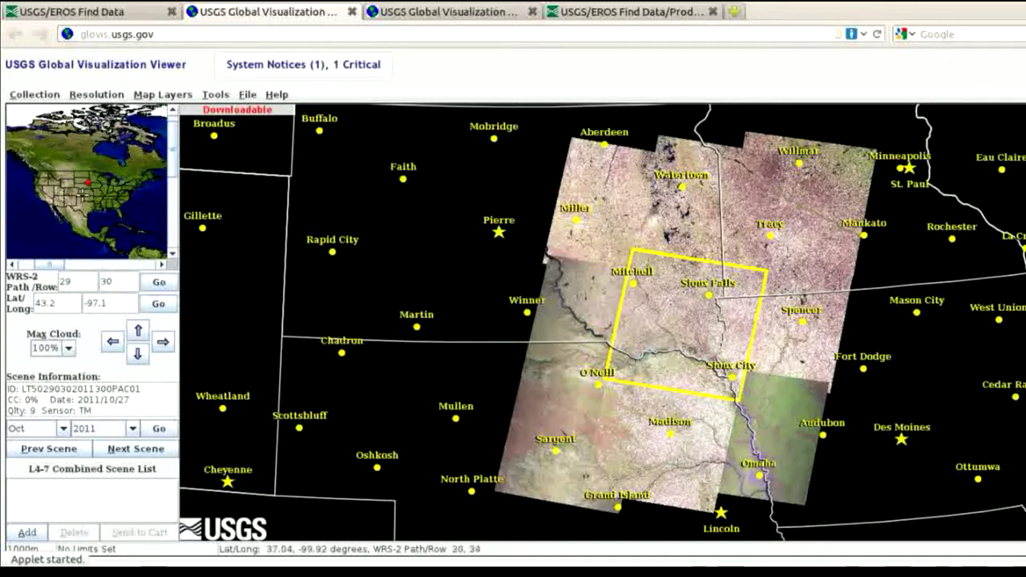
# Recenter the viewer on central Texas, landing on Path 27/Row 38 near Waco.
pyautogui.click(93, 209)
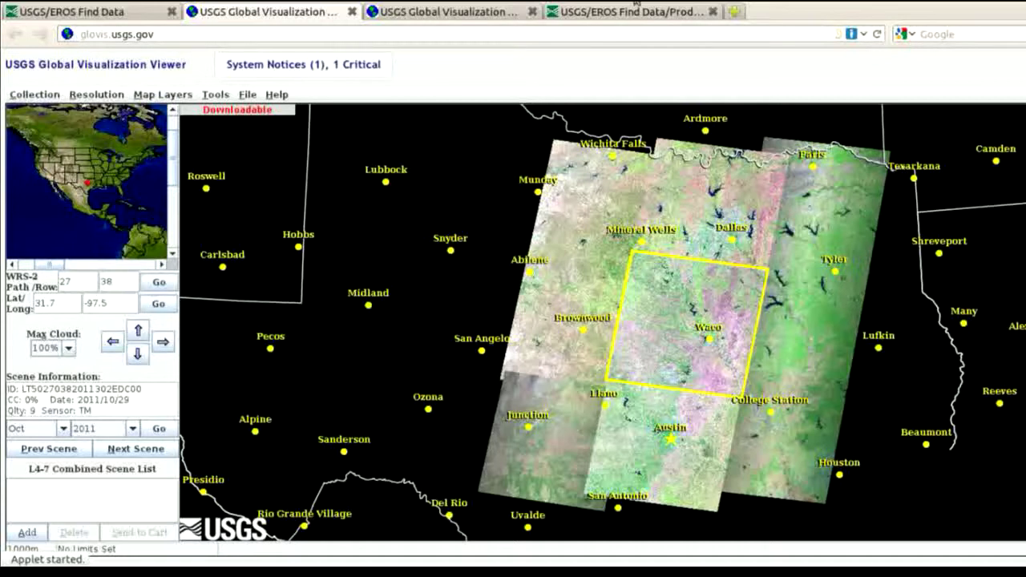
# Compare the Austin, Junction, Brownwood, Waco, Dallas and Mineral Wells scenes, ending on Austin.
pyautogui.click(669, 451)
pyautogui.click(553, 433)
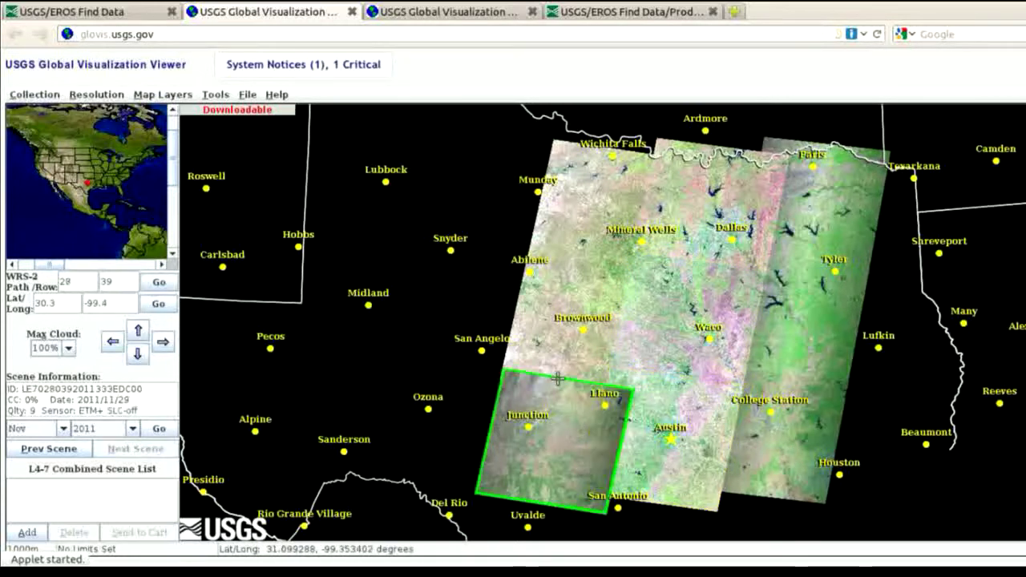
pyautogui.click(558, 336)
pyautogui.click(683, 329)
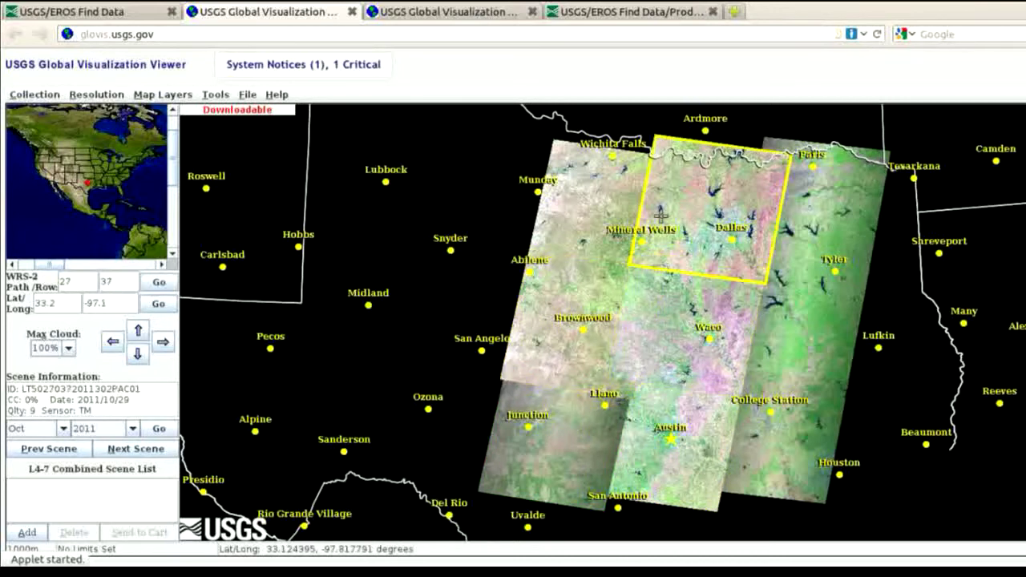
pyautogui.click(696, 224)
pyautogui.click(620, 214)
pyautogui.click(699, 214)
pyautogui.click(605, 216)
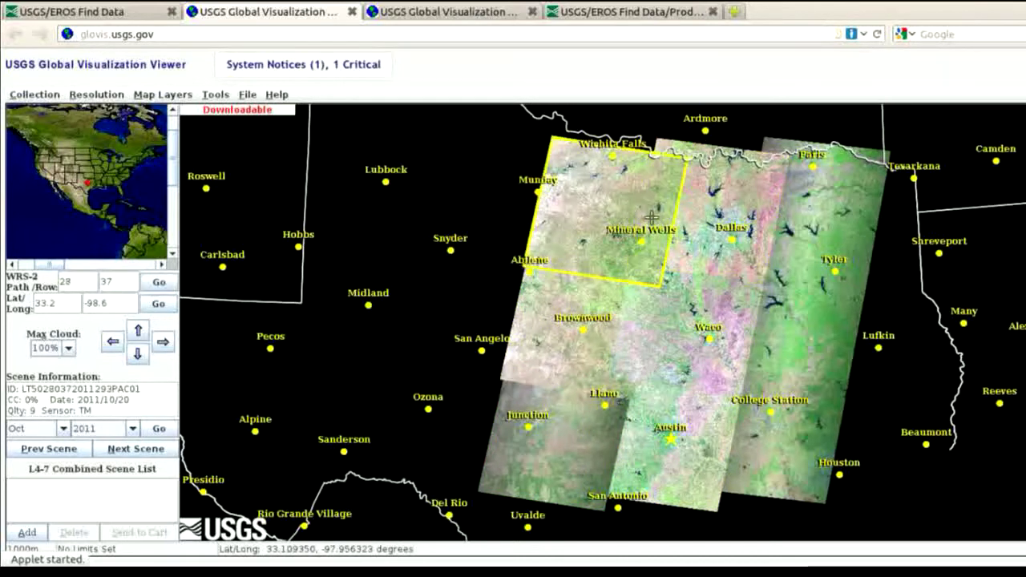
pyautogui.click(699, 221)
pyautogui.click(609, 221)
pyautogui.click(682, 225)
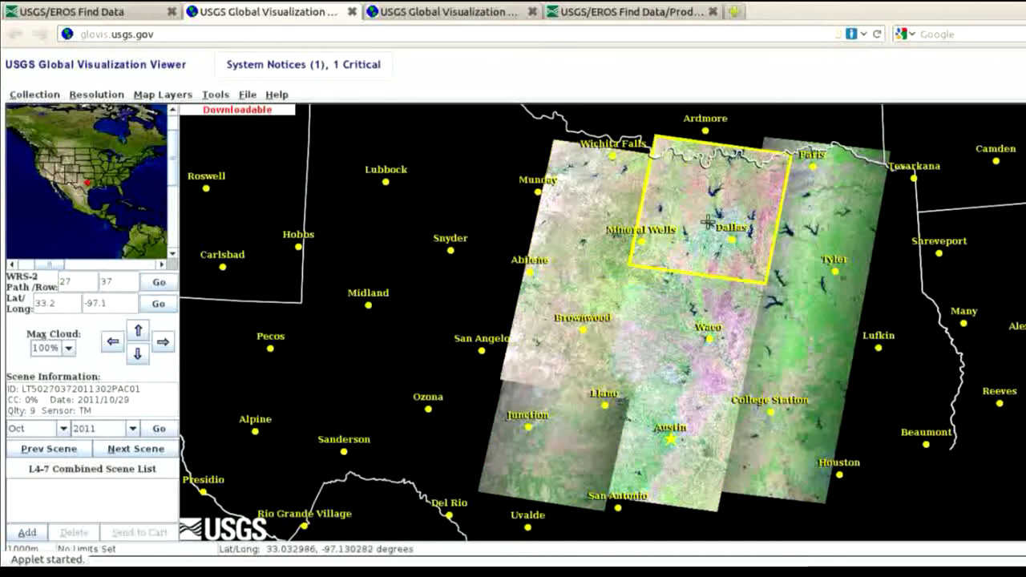
pyautogui.click(585, 238)
pyautogui.click(595, 327)
pyautogui.click(697, 323)
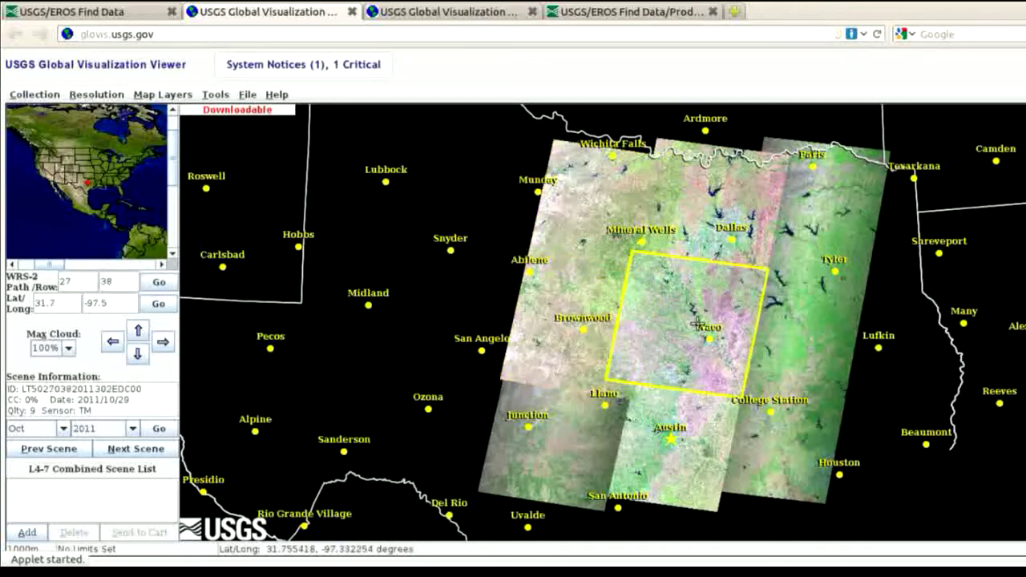
pyautogui.click(565, 323)
pyautogui.click(670, 428)
pyautogui.click(576, 440)
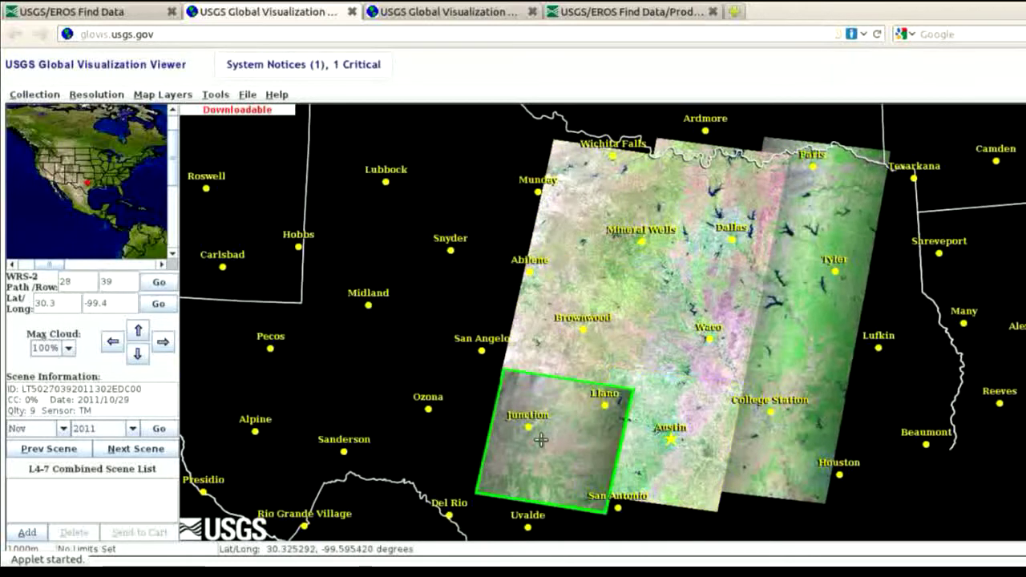
pyautogui.click(653, 443)
pyautogui.click(550, 433)
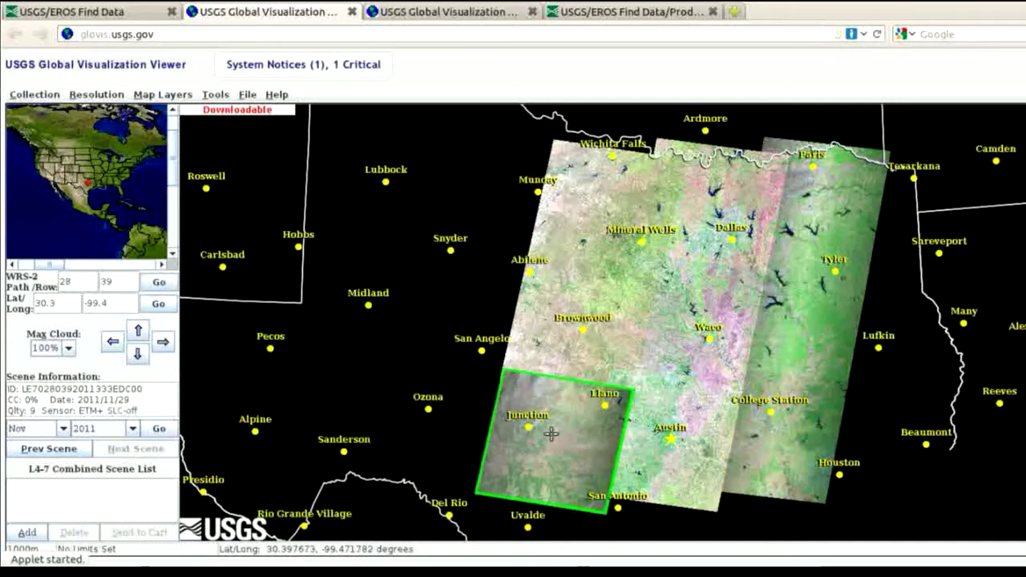
pyautogui.click(671, 443)
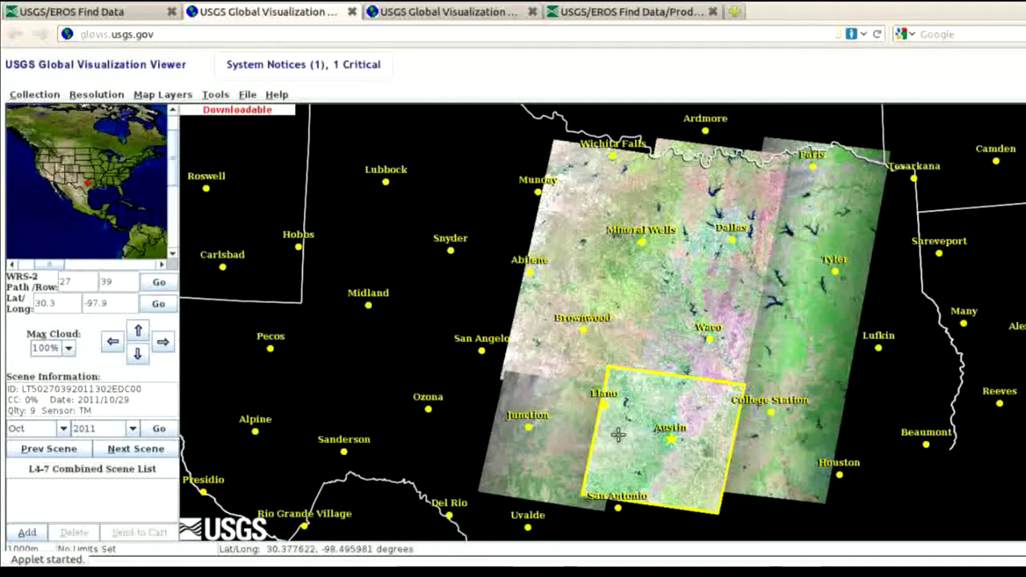
pyautogui.click(579, 438)
pyautogui.click(669, 439)
pyautogui.click(586, 441)
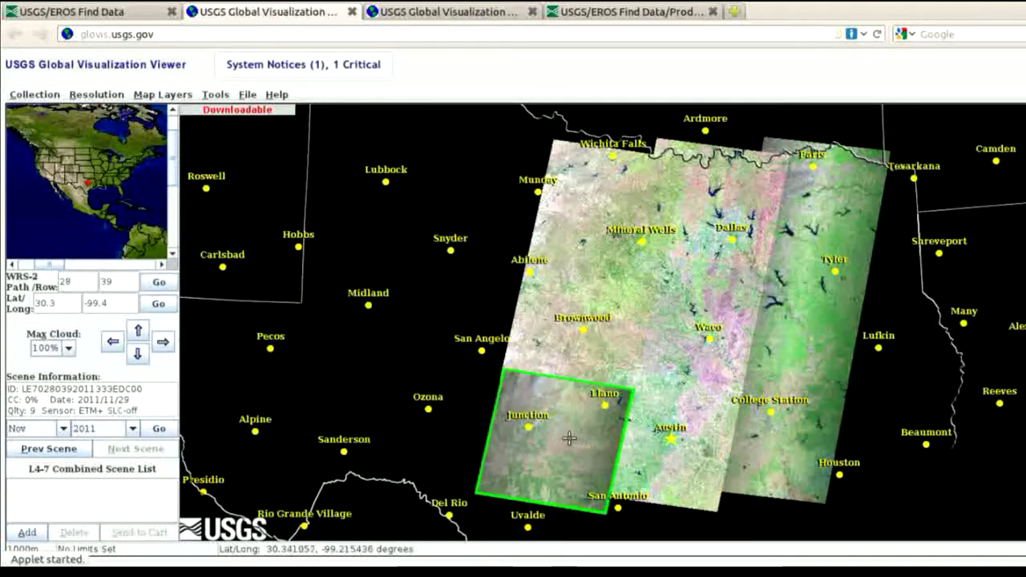
pyautogui.click(651, 445)
pyautogui.click(555, 431)
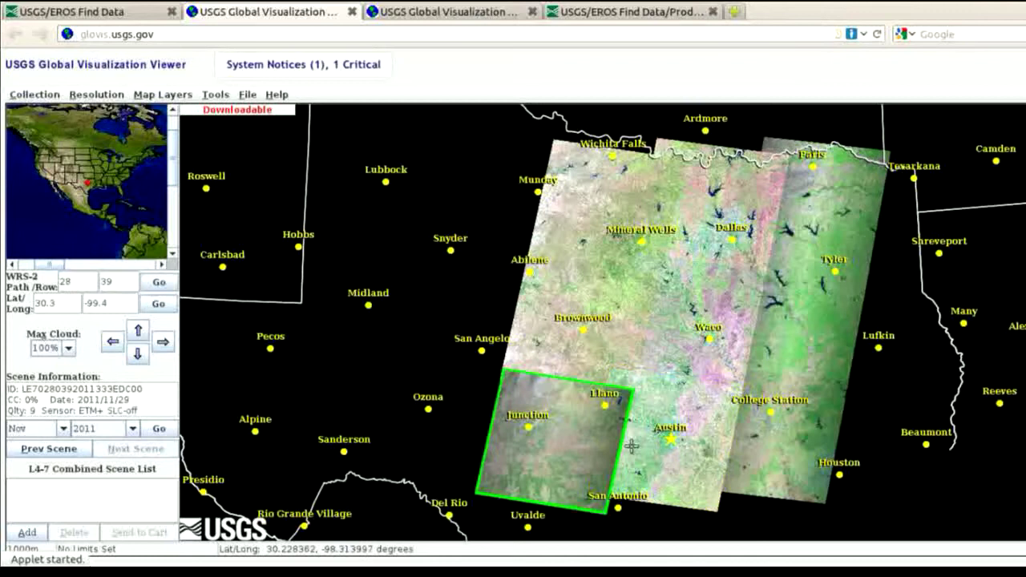
pyautogui.click(631, 446)
pyautogui.click(581, 458)
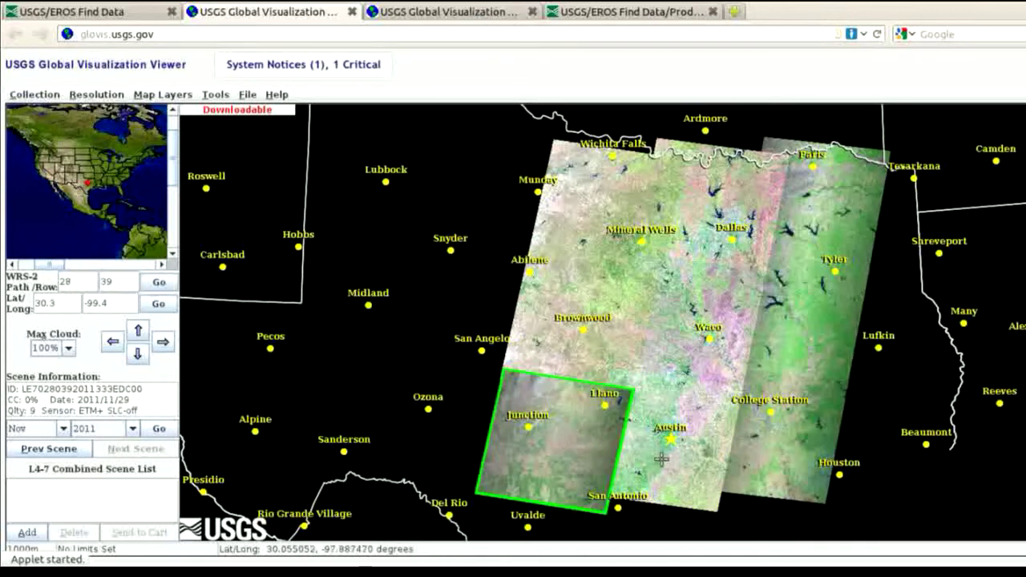
pyautogui.click(687, 460)
pyautogui.click(556, 447)
pyautogui.click(684, 466)
pyautogui.click(543, 453)
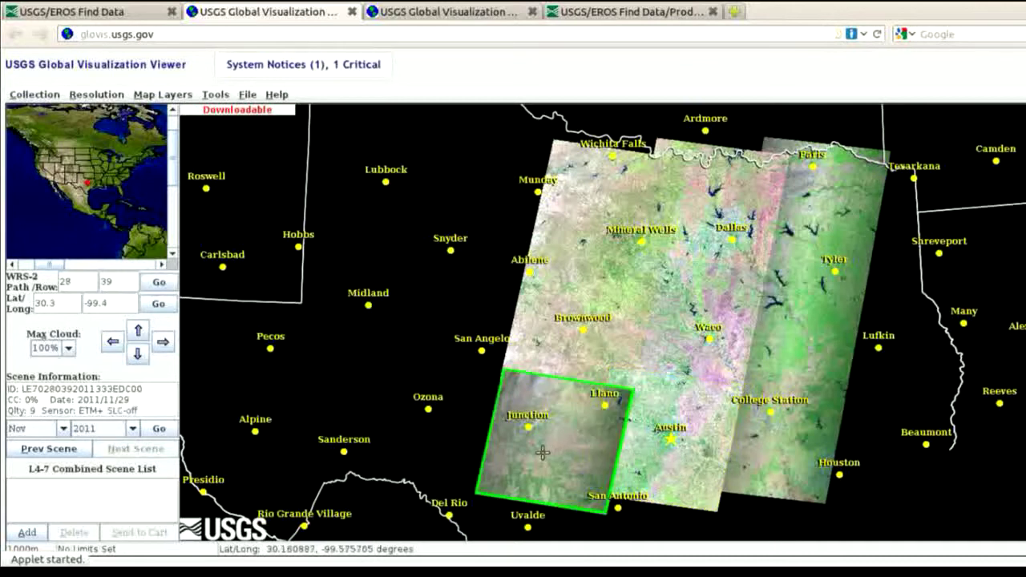
pyautogui.click(659, 460)
pyautogui.click(534, 456)
pyautogui.click(664, 462)
pyautogui.click(560, 455)
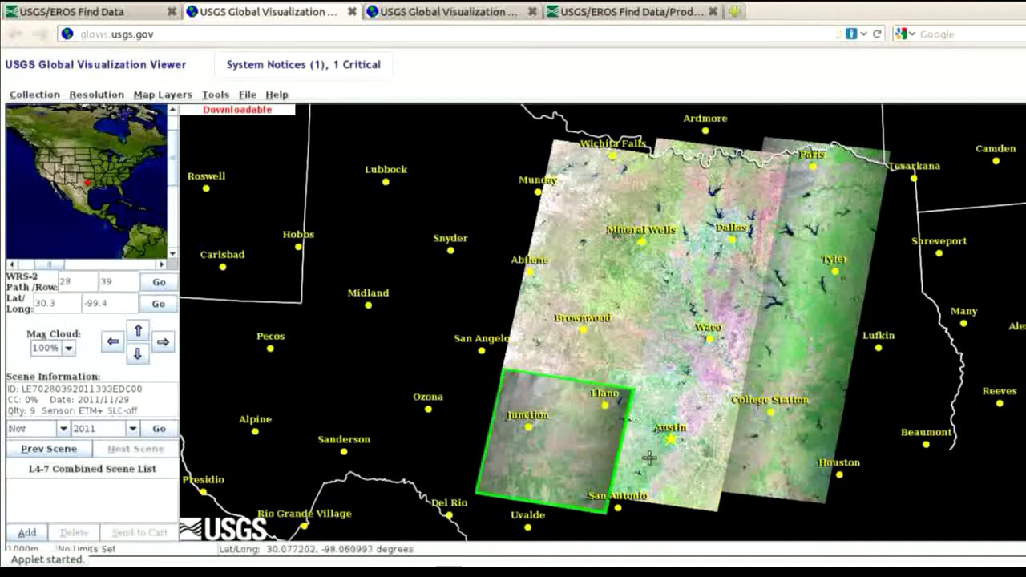
pyautogui.click(654, 458)
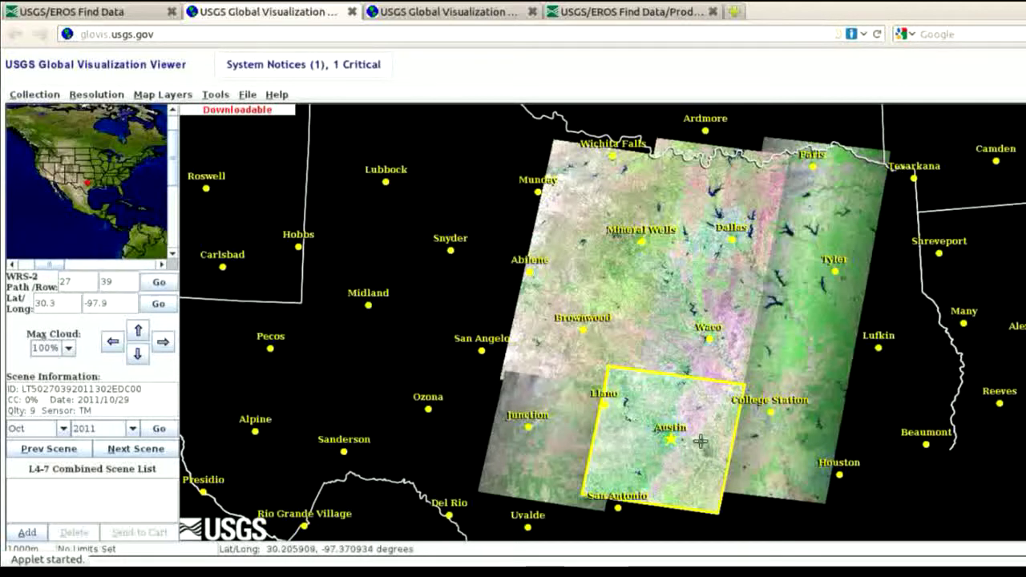
# View the Austin scene at 240m, checking Path 27/Row 38 northward before returning to 27/39.
pyautogui.click(91, 94)
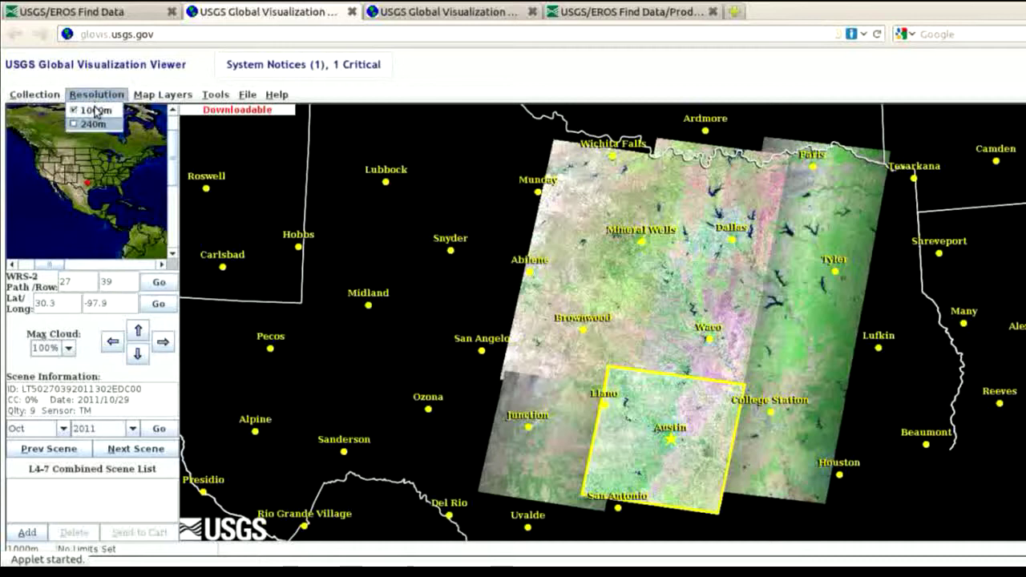
pyautogui.click(94, 122)
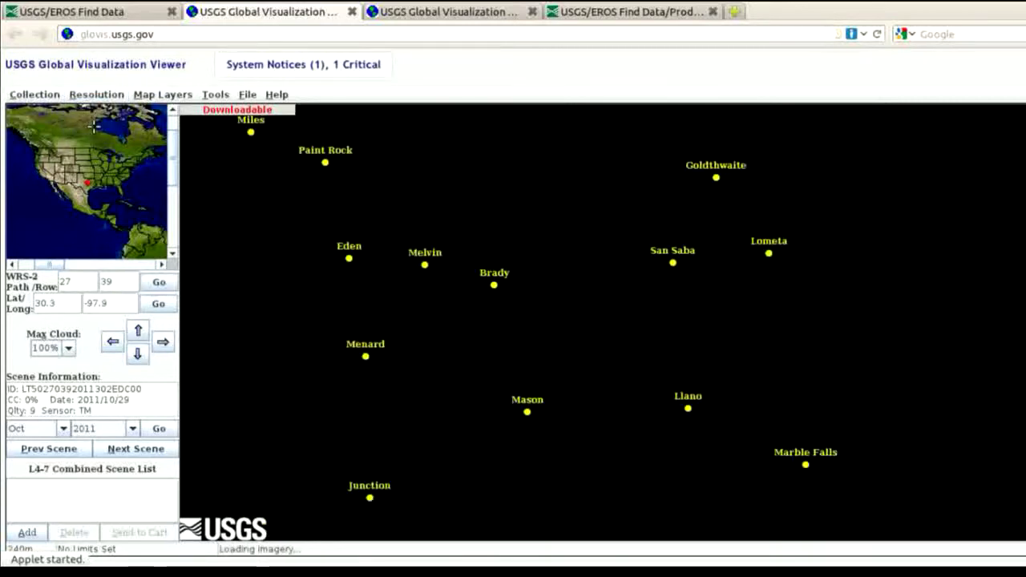
pyautogui.click(737, 377)
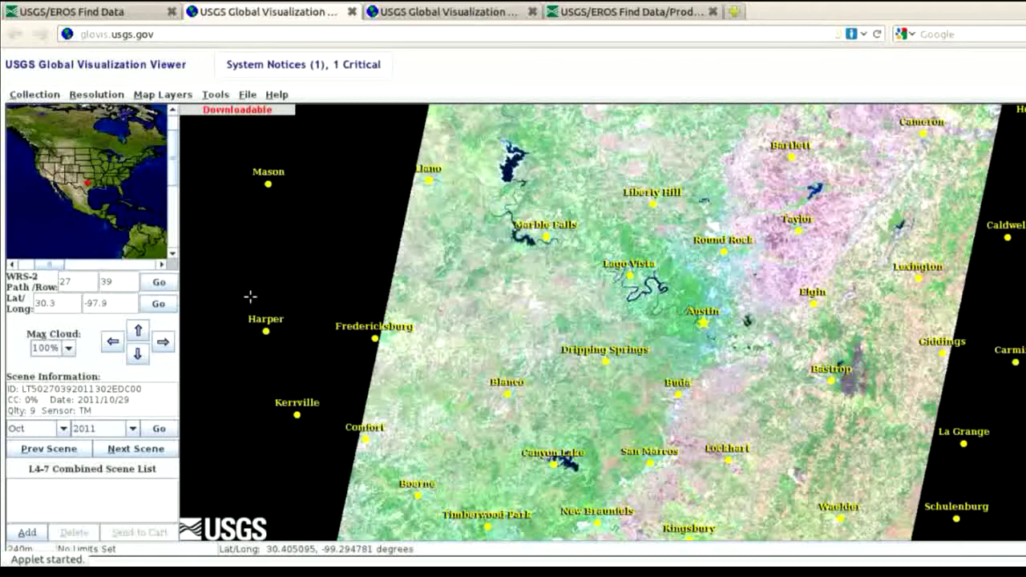
pyautogui.click(138, 331)
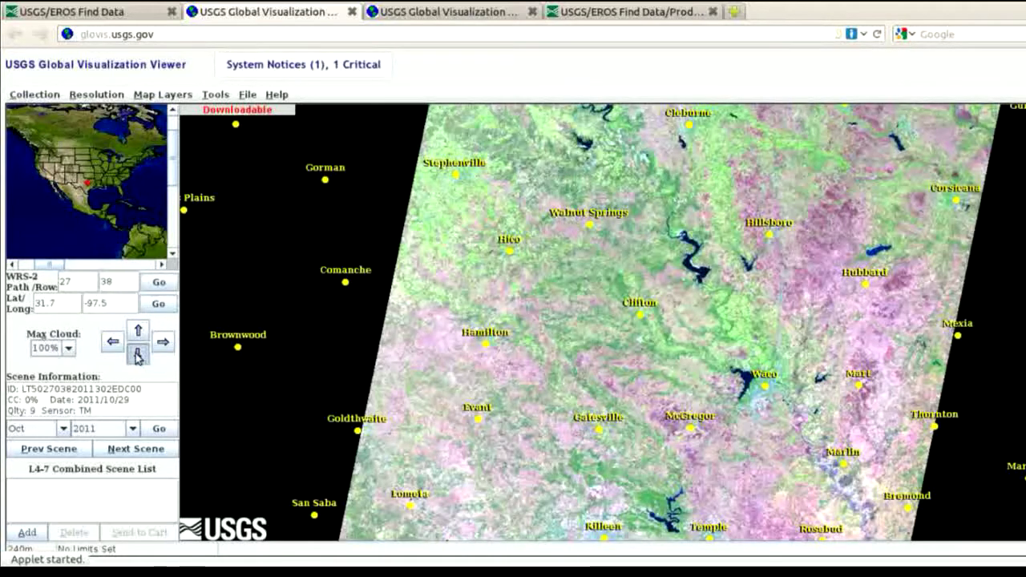
pyautogui.click(138, 354)
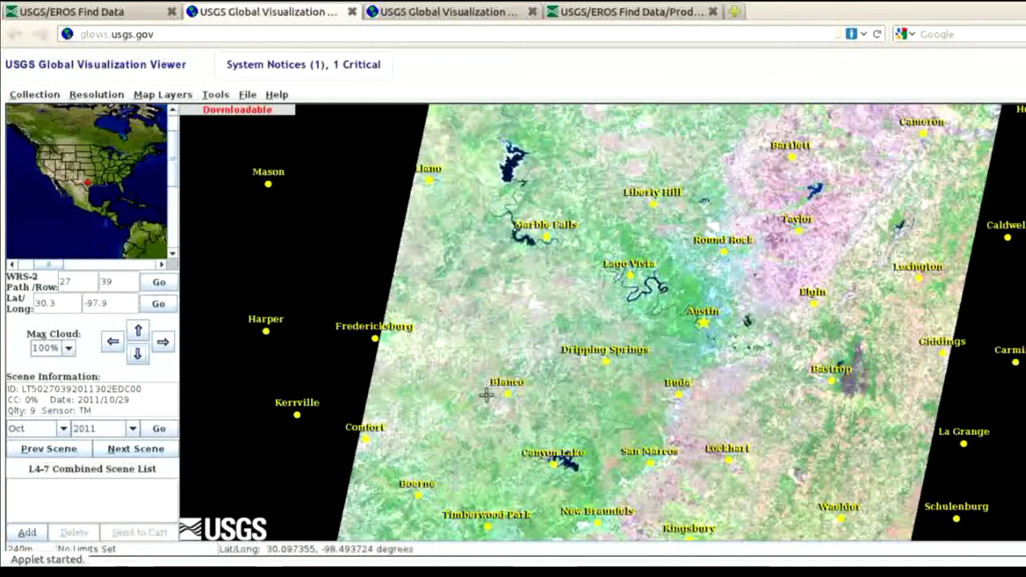
# Switch to 1000m and browse Austin dates from 2011/10/13 to 2011/11/22, settling on 2011/10/29.
pyautogui.click(86, 96)
pyautogui.click(88, 112)
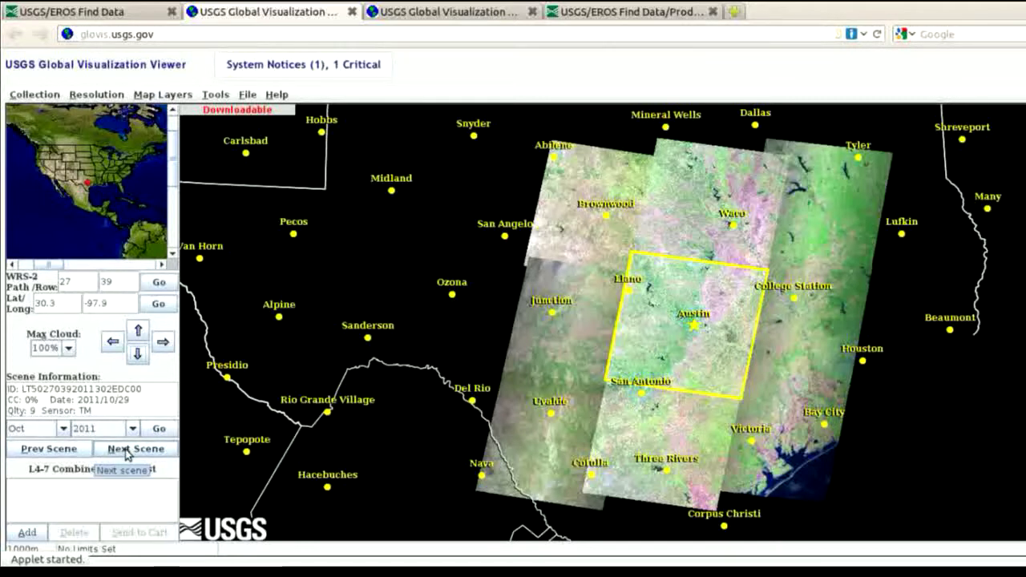
pyautogui.click(125, 454)
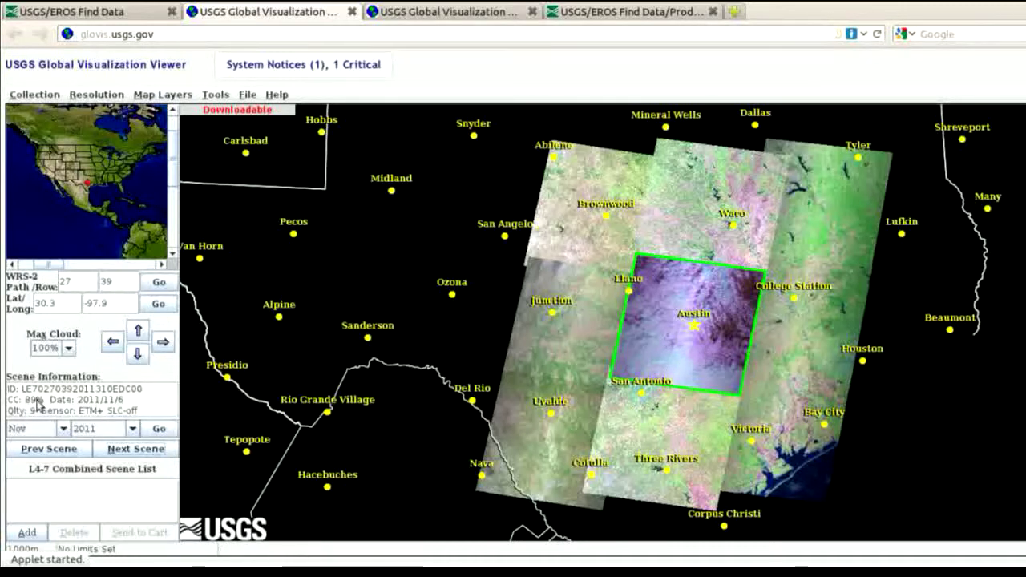
pyautogui.click(132, 450)
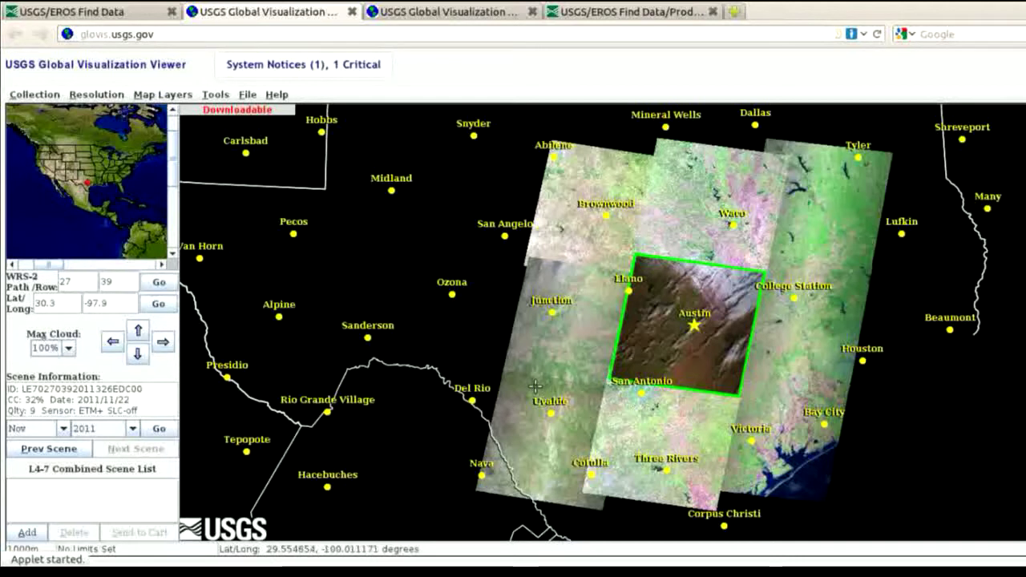
pyautogui.click(49, 449)
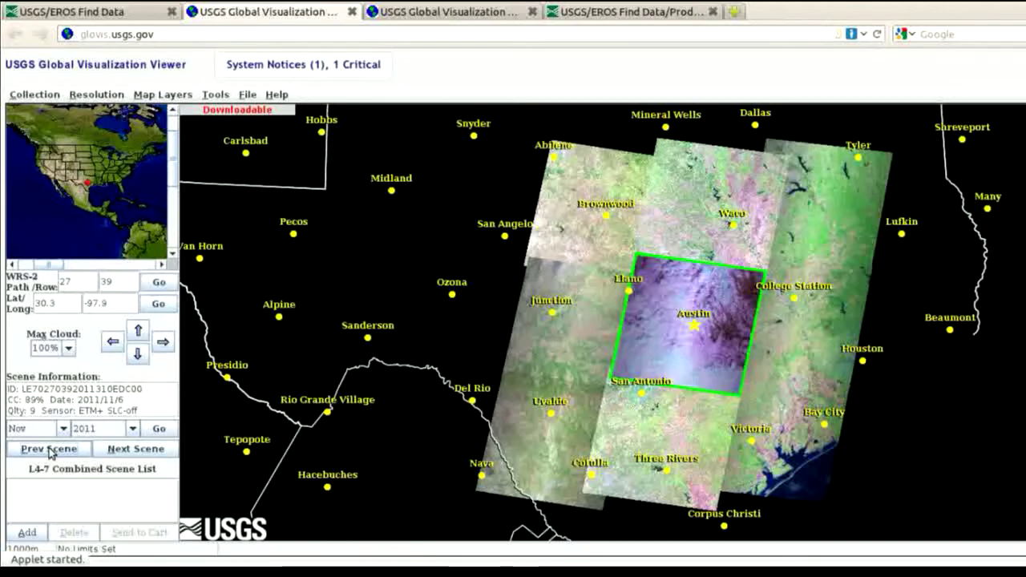
pyautogui.click(49, 449)
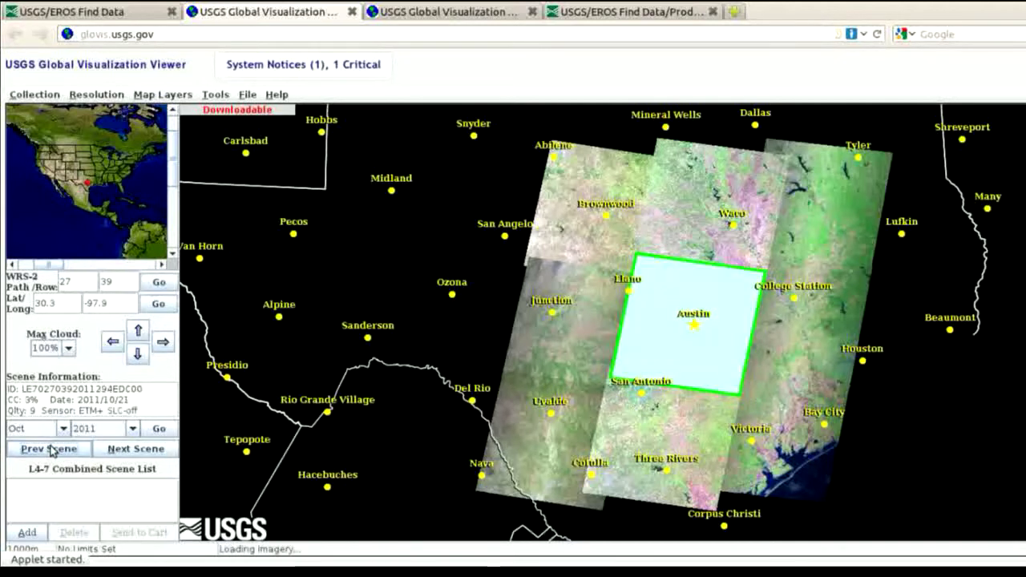
pyautogui.click(52, 452)
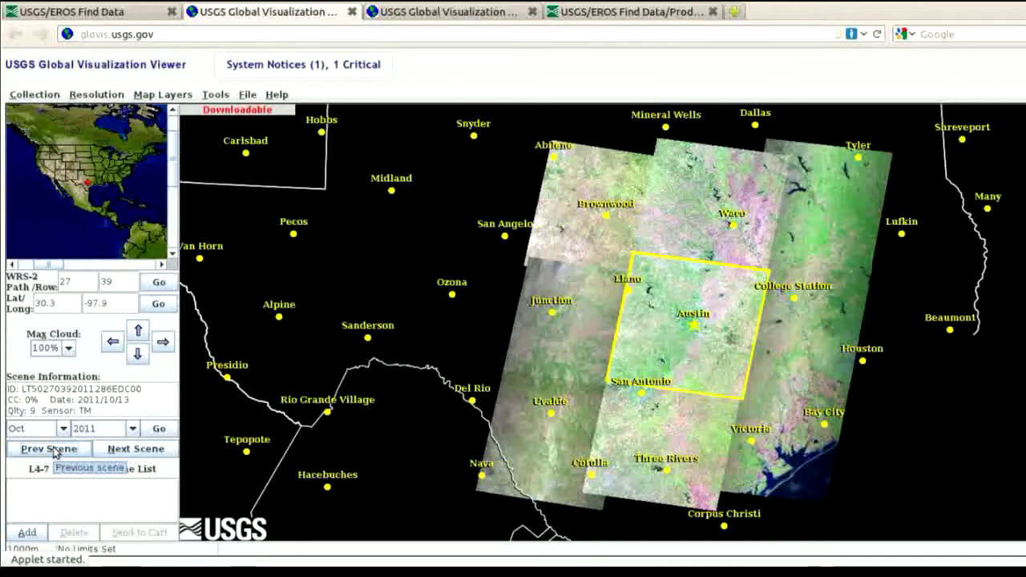
pyautogui.click(128, 454)
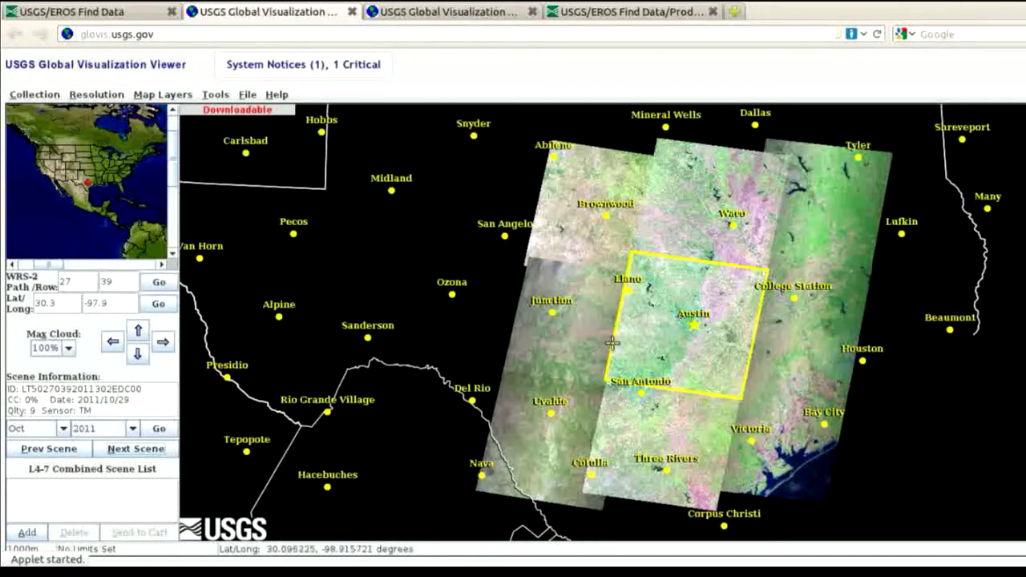
# Add the 29 October Path 27/Row 39 Austin scene to the scene list.
pyautogui.click(612, 343)
pyautogui.click(659, 333)
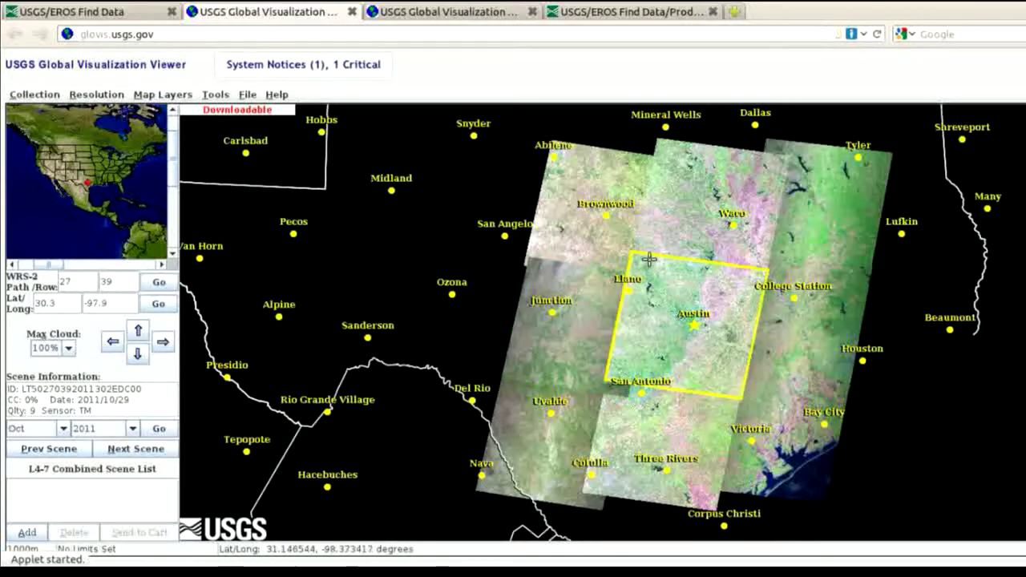
pyautogui.click(21, 533)
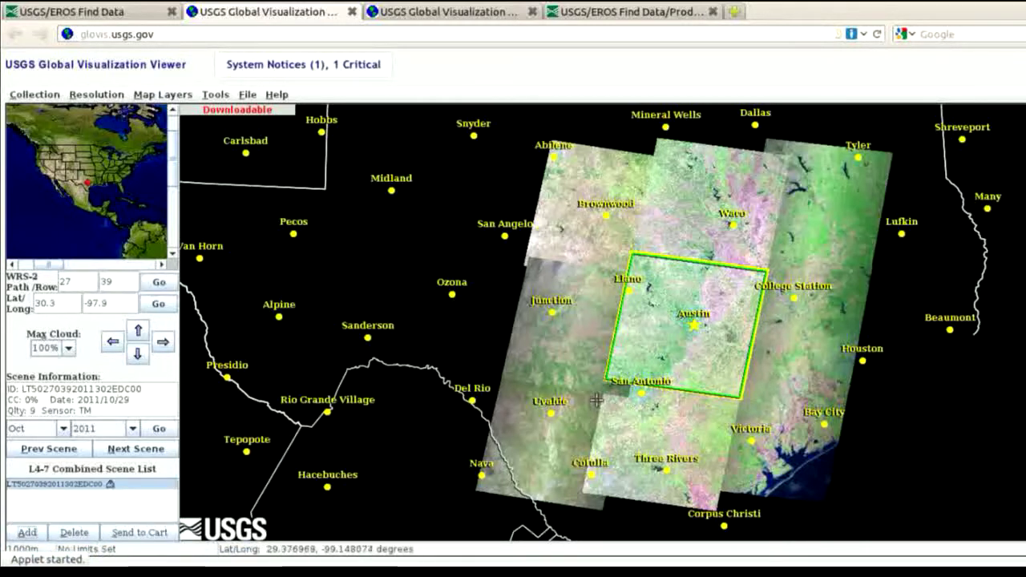
# Add the 30 October Path 26/Row 39 College Station scene to the scene list.
pyautogui.click(807, 326)
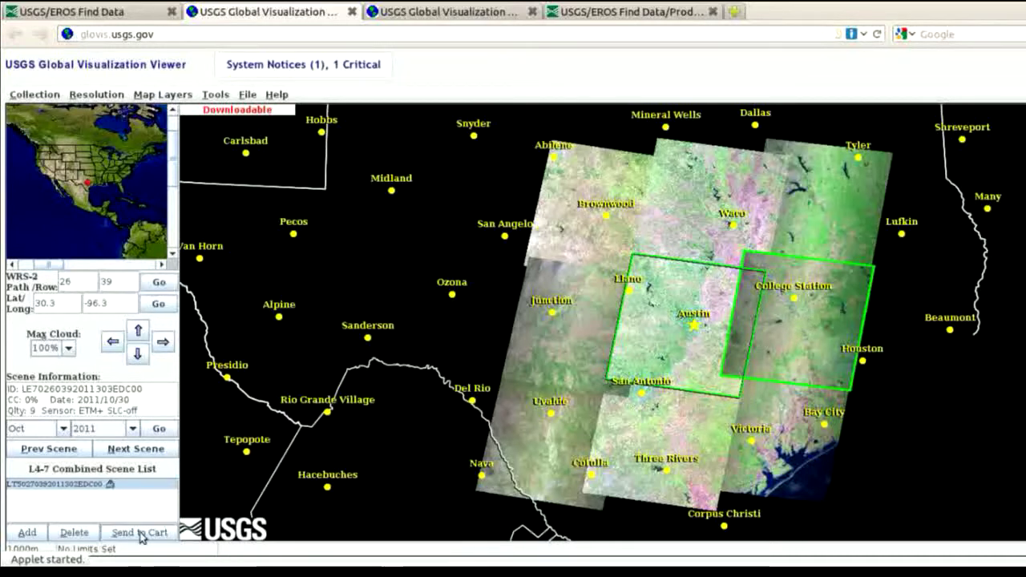
pyautogui.click(25, 533)
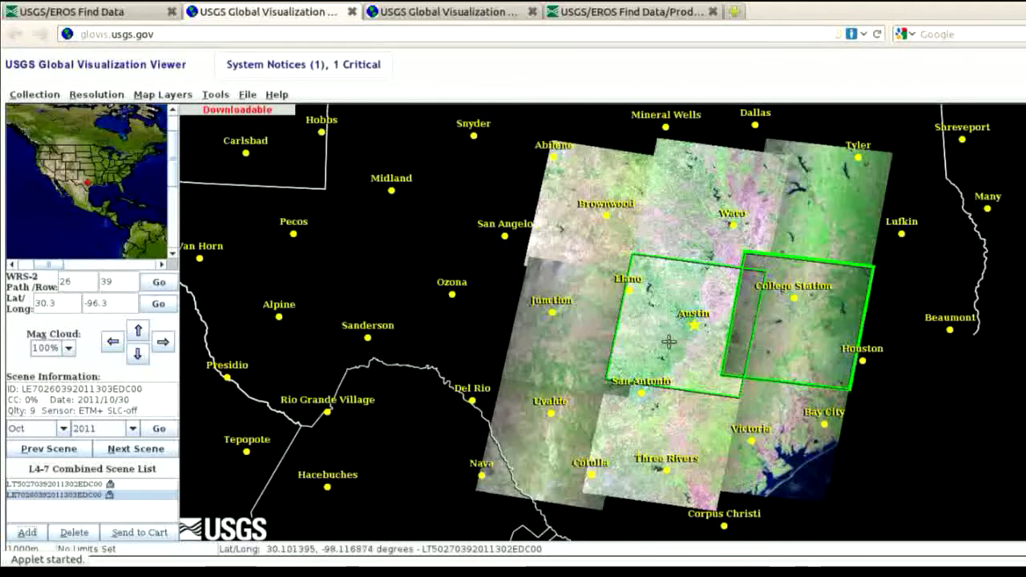
pyautogui.click(665, 461)
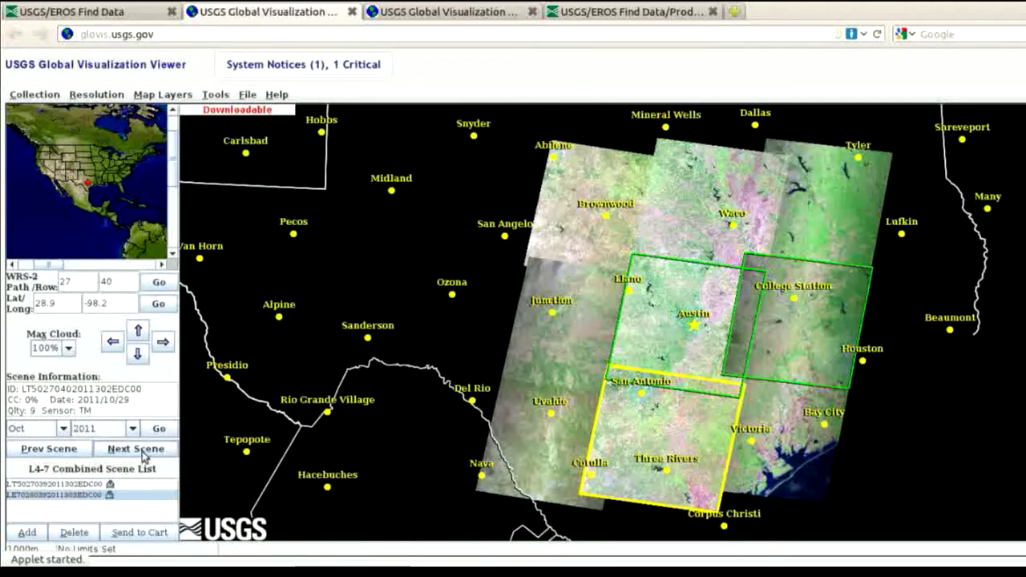
# Send both listed scenes to the EarthExplorer cart and acknowledge the Notice dialog.
pyautogui.click(136, 534)
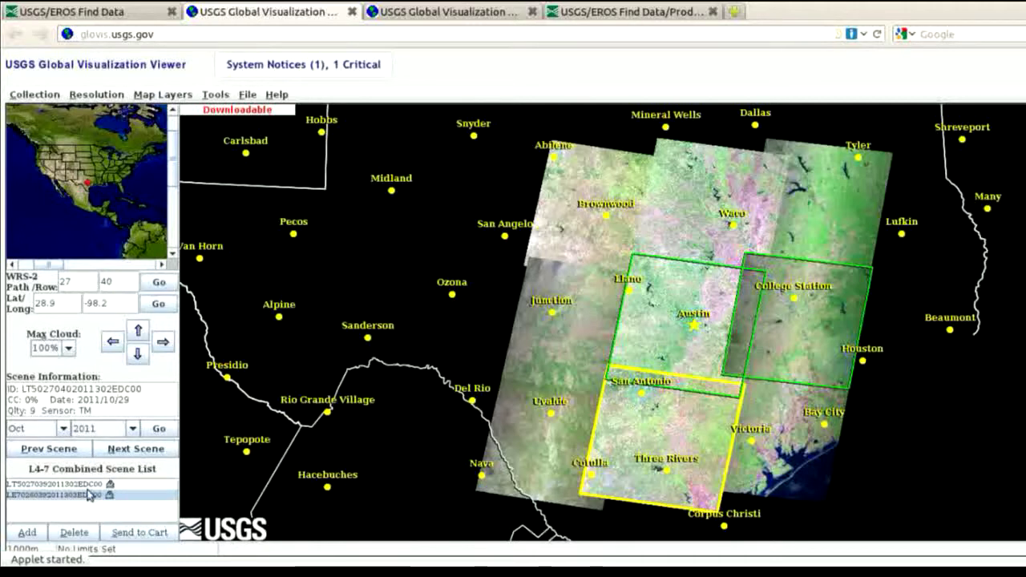
pyautogui.click(138, 534)
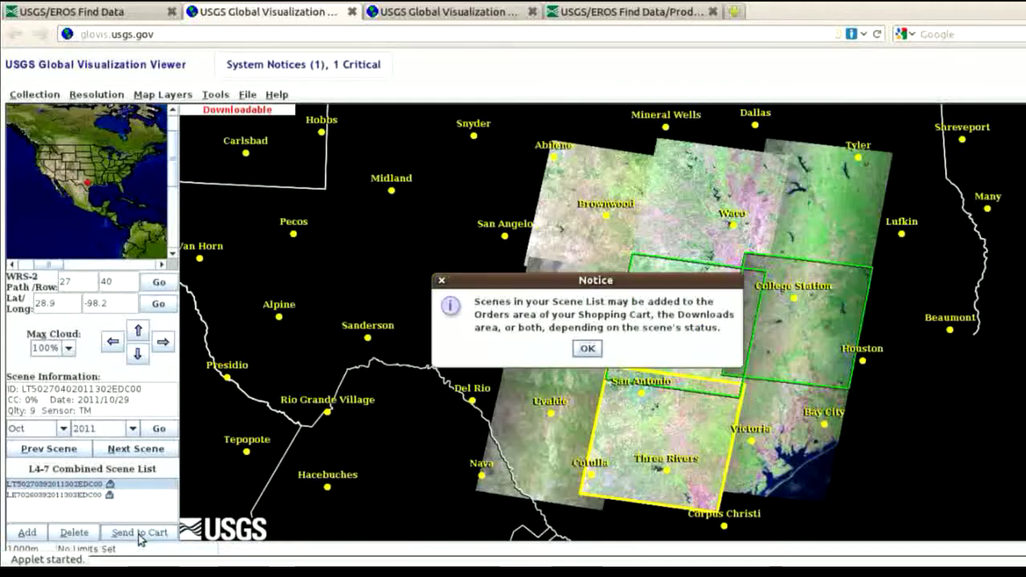
pyautogui.click(588, 350)
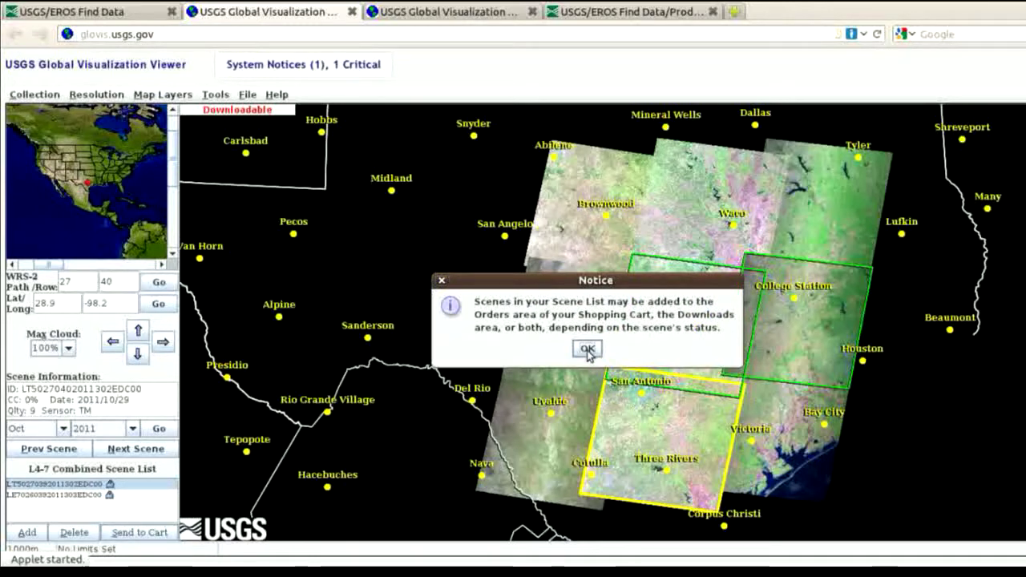
pyautogui.click(587, 350)
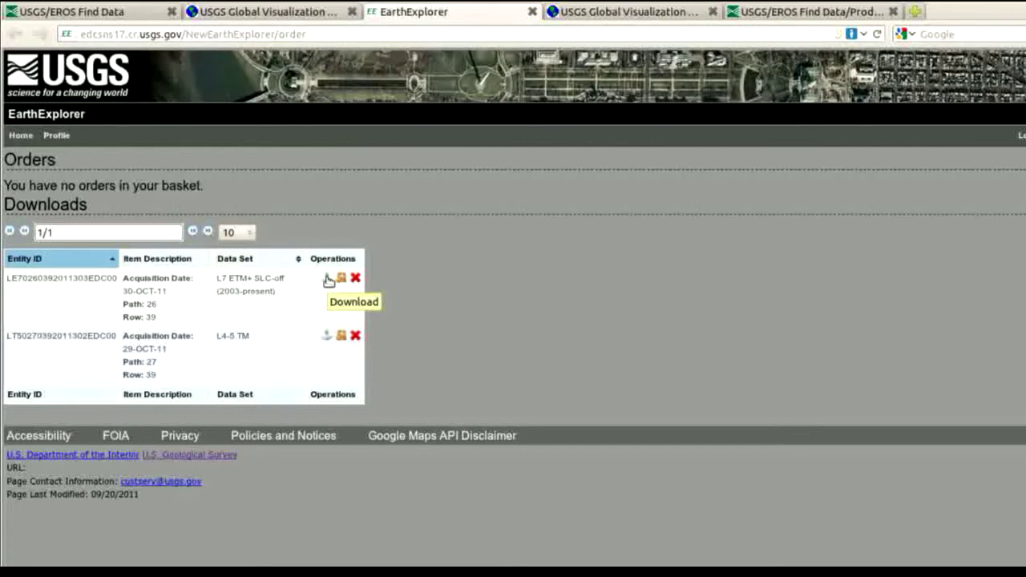
# Choose the 8.1 Mb LandsatLook Natural Color JPEG download for the 30-OCT-11 scene.
pyautogui.click(328, 279)
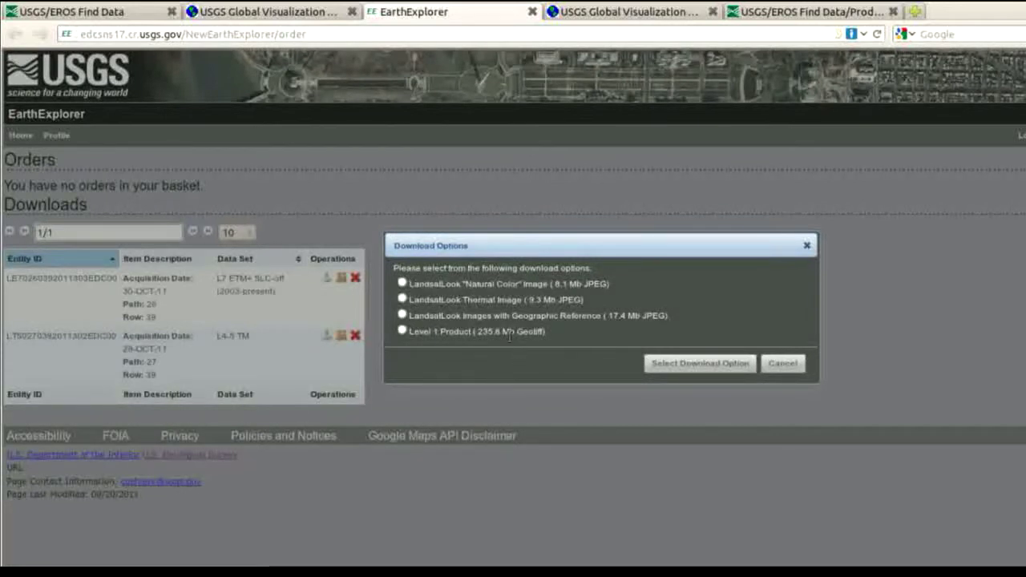
pyautogui.moveTo(476, 331); pyautogui.dragTo(487, 331)
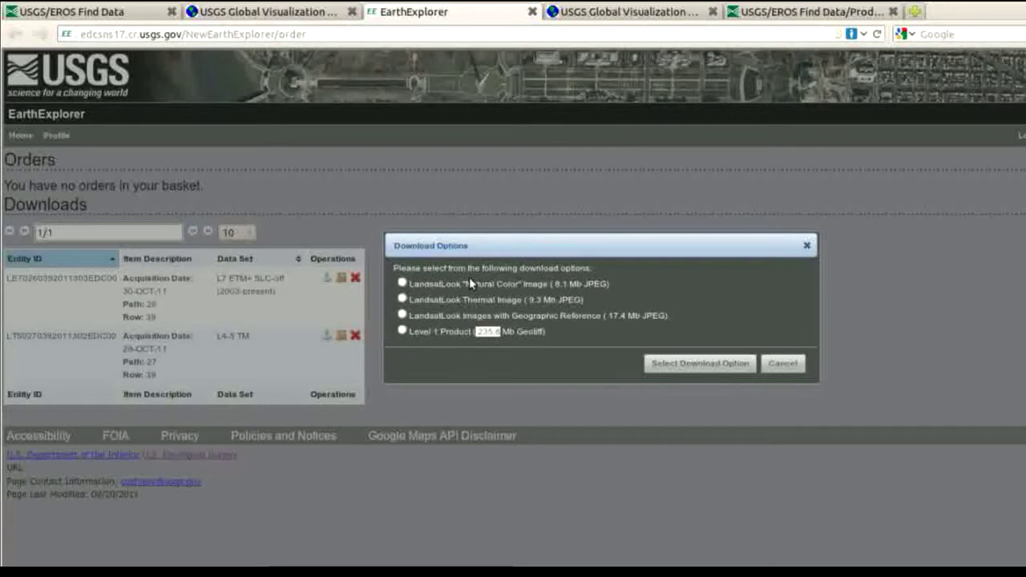
pyautogui.moveTo(571, 283); pyautogui.dragTo(598, 286)
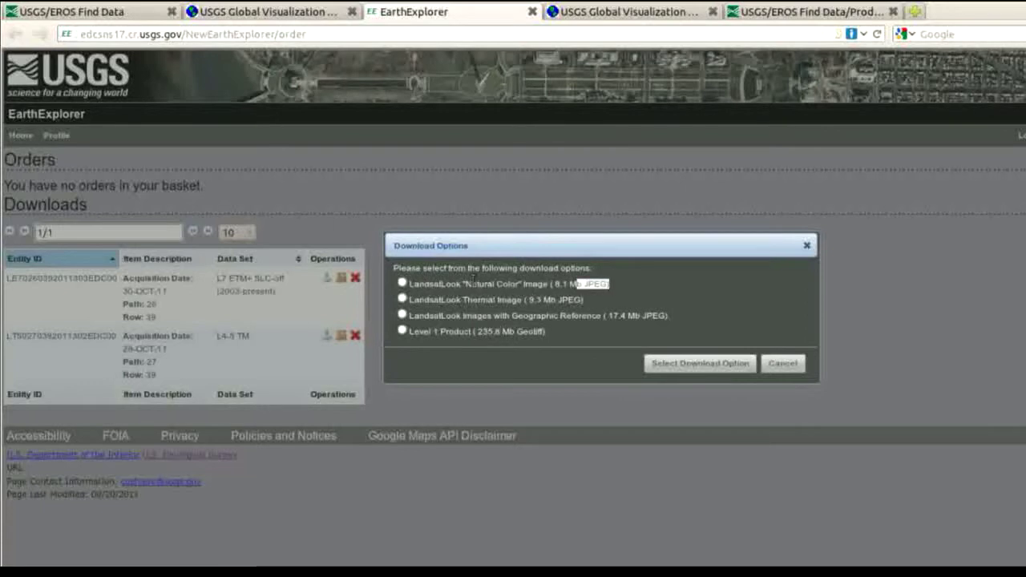
pyautogui.click(553, 284)
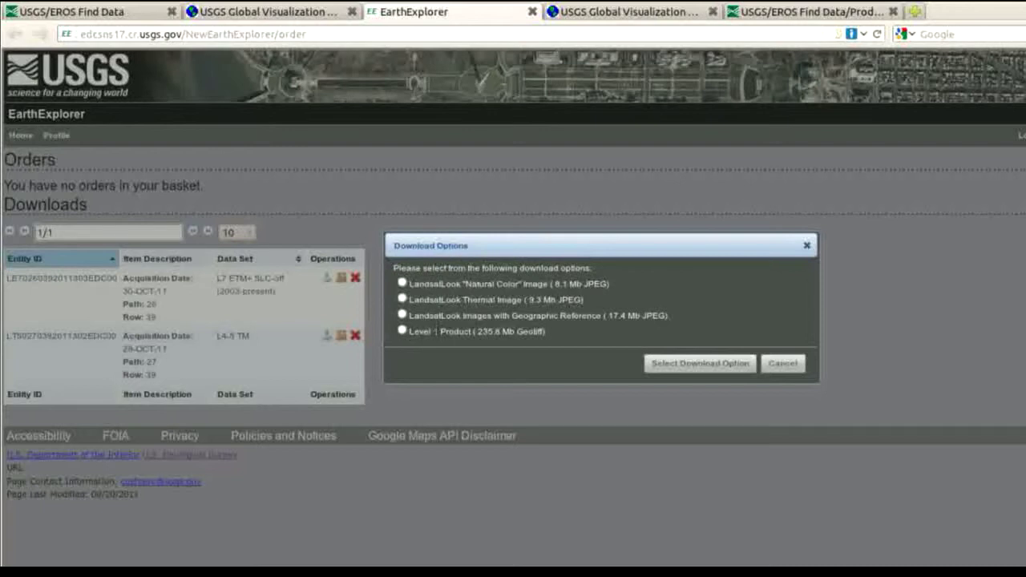
pyautogui.click(402, 285)
pyautogui.click(695, 363)
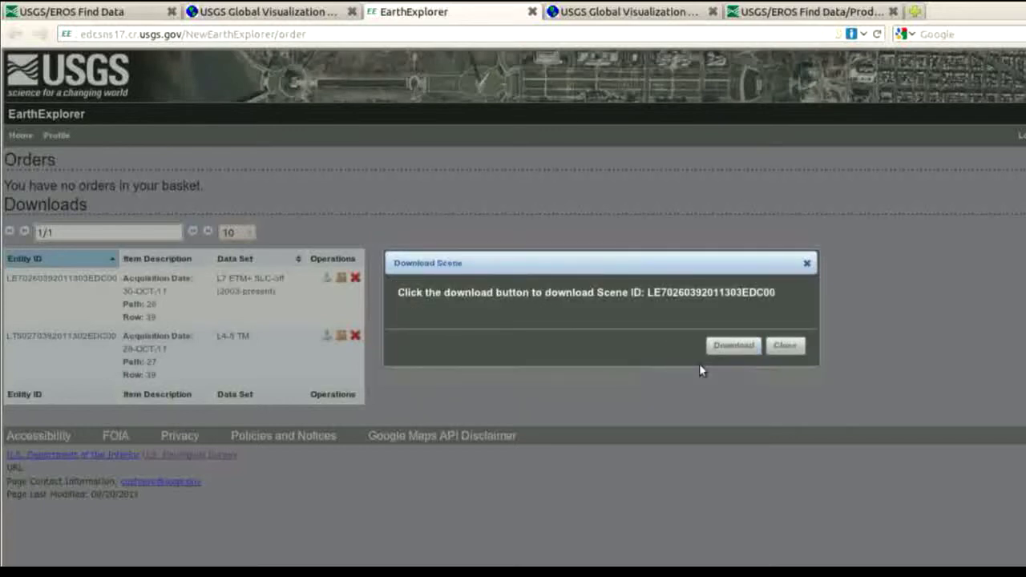